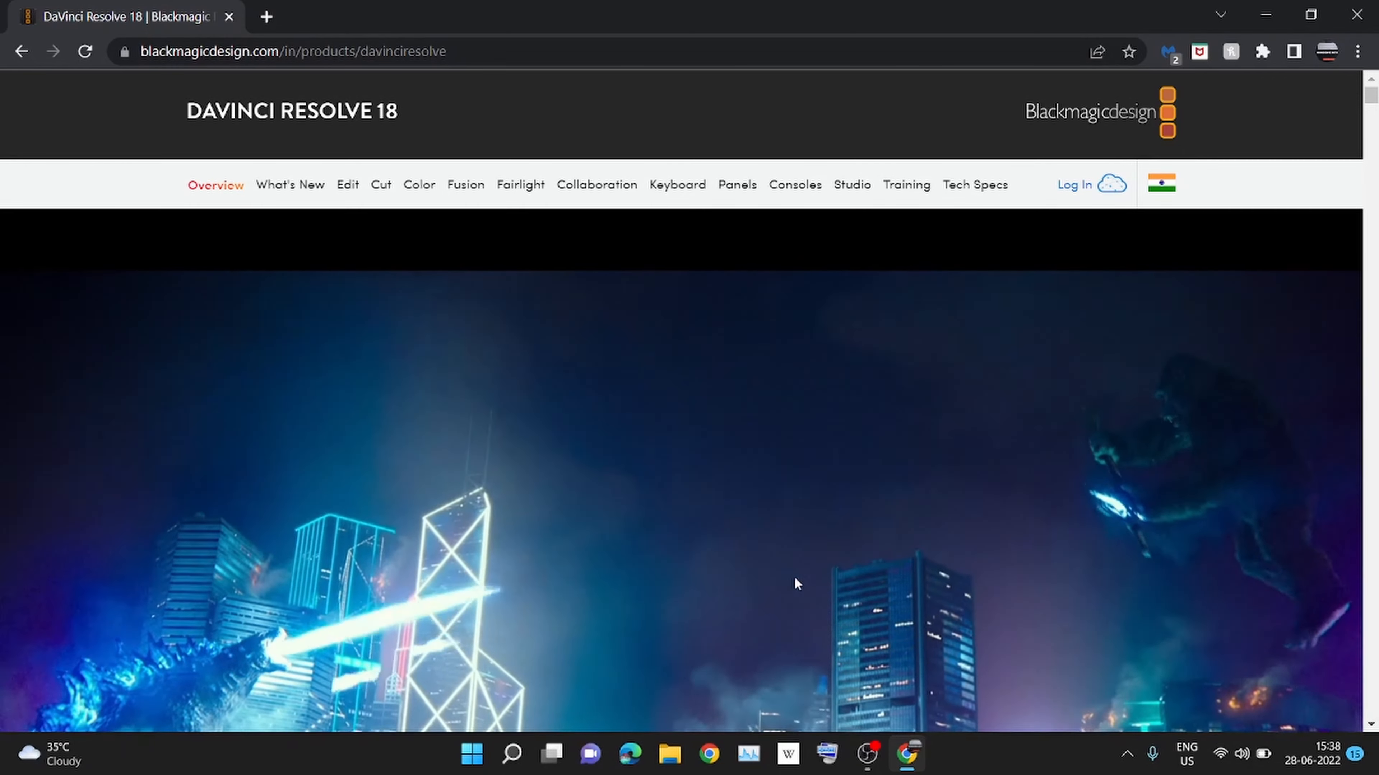
Step: Start the free download of DaVinci Resolve 18 Beta for Windows from the product overview page
{"action": "scroll", "coordinate": [784, 568], "scroll_direction": "down", "scroll_amount": 10}
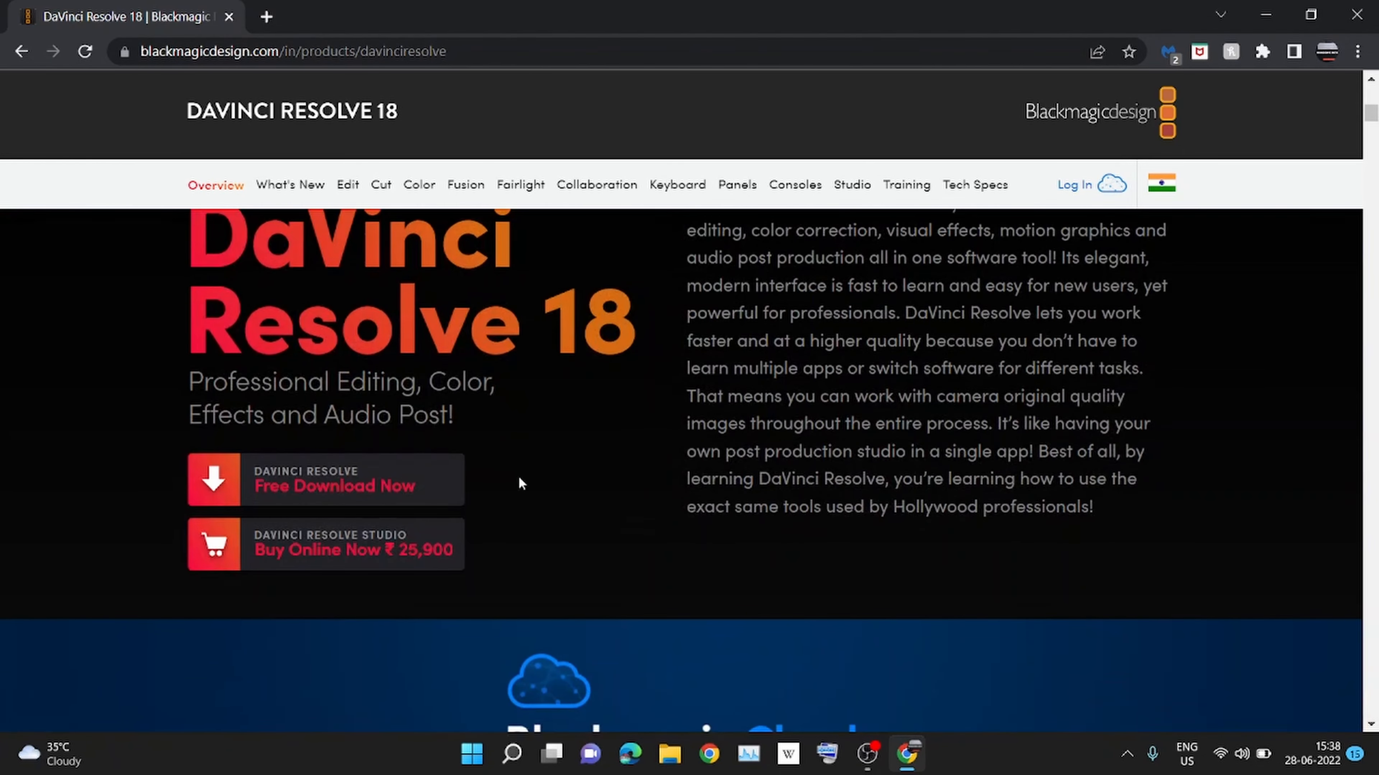
{"action": "left_click", "coordinate": [426, 481]}
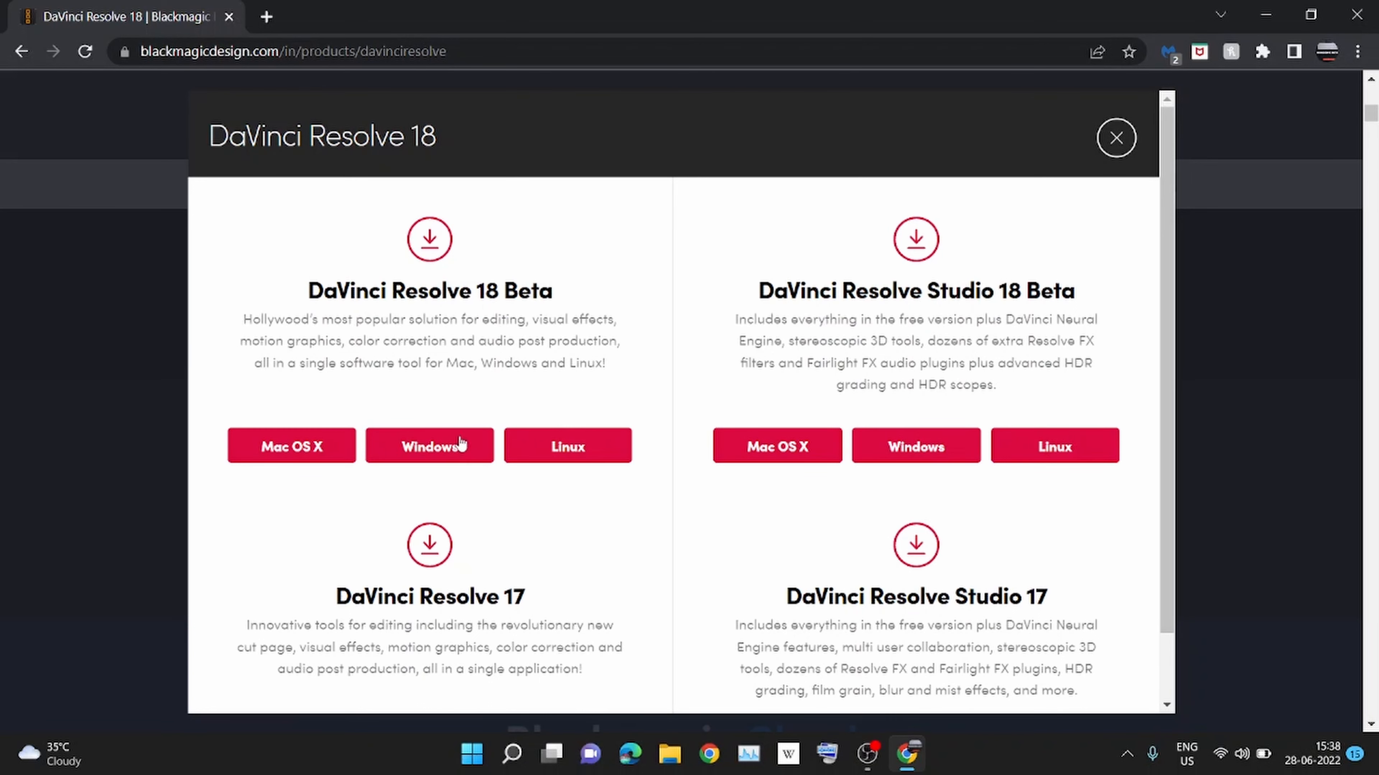
{"action": "left_click", "coordinate": [446, 447]}
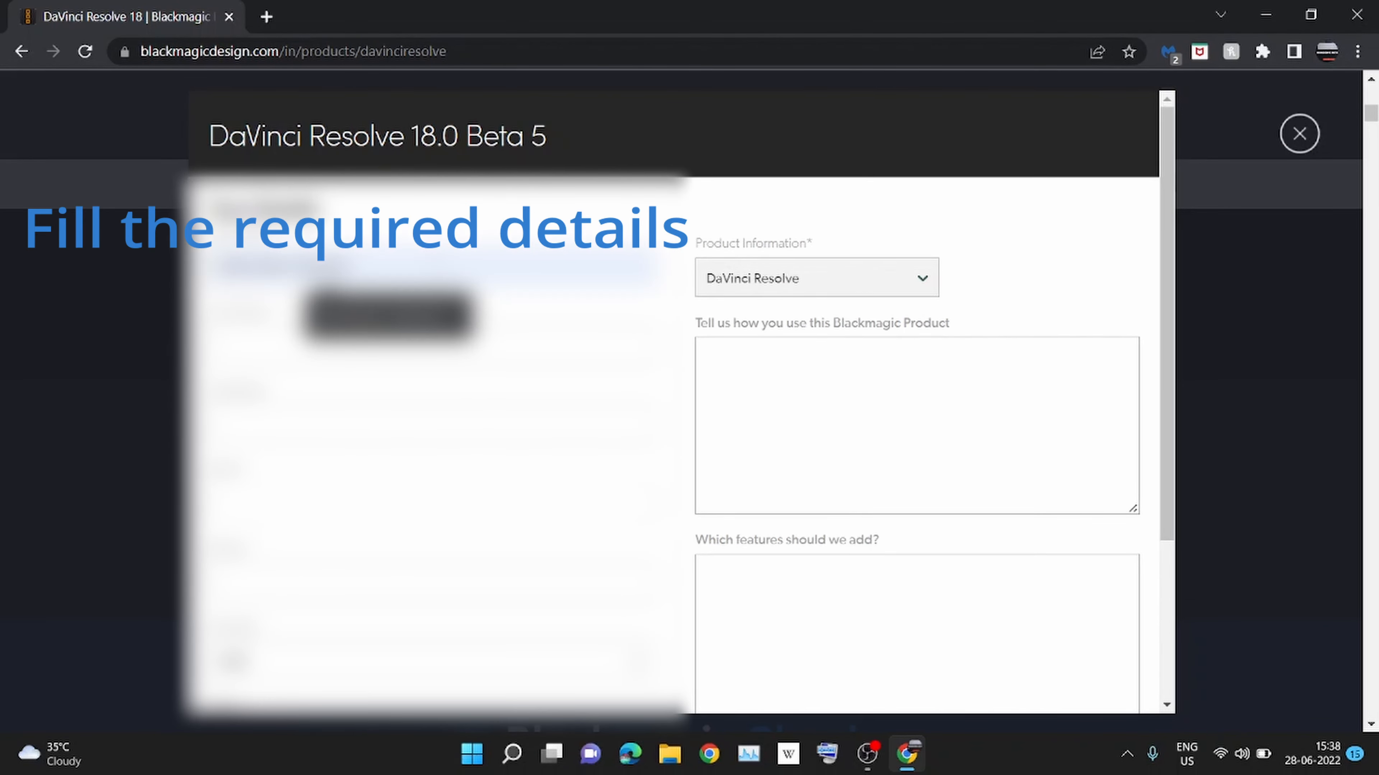
Step: Fill in the registrant's first name and last name in the download registration form
{"action": "left_click", "coordinate": [388, 314]}
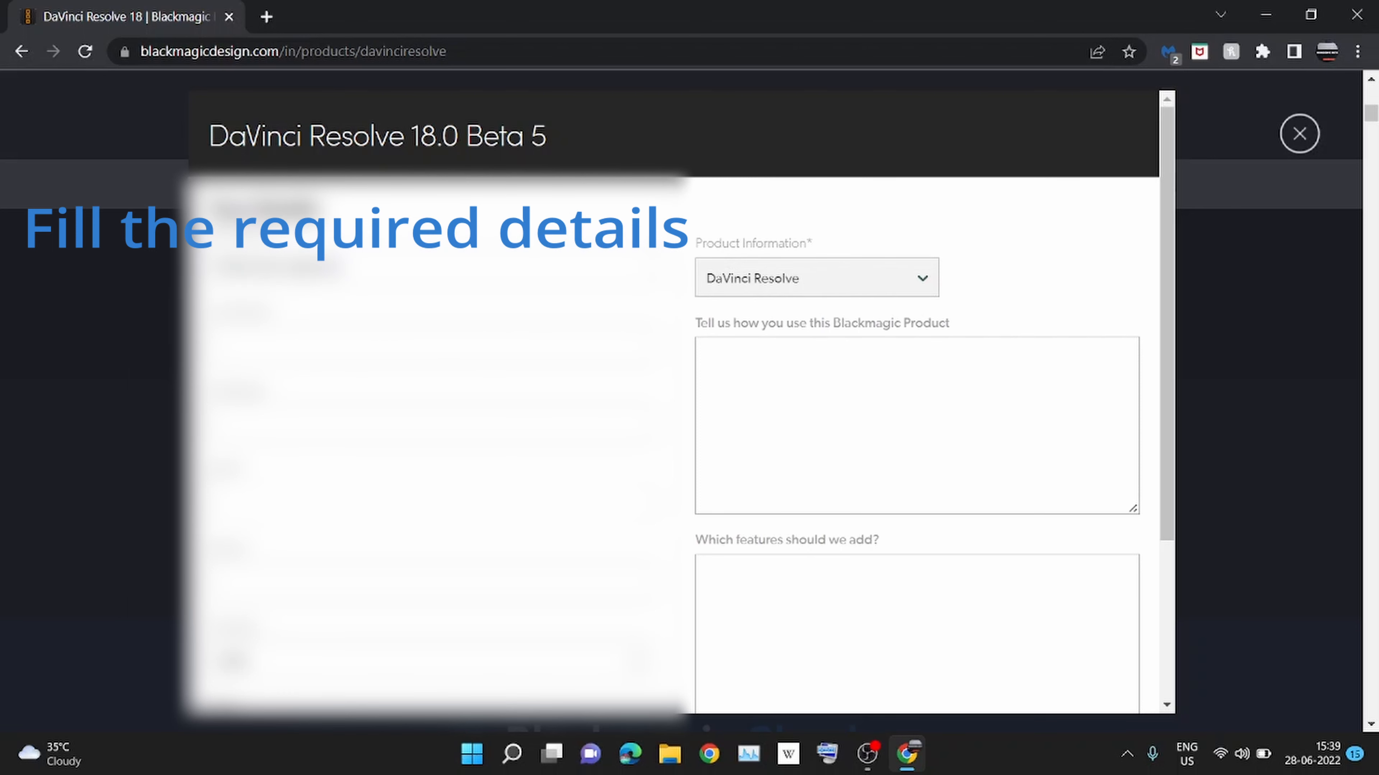
{"action": "type", "text": "s"}
{"action": "key", "text": "BackSpace"}
{"action": "left_click", "coordinate": [287, 339]}
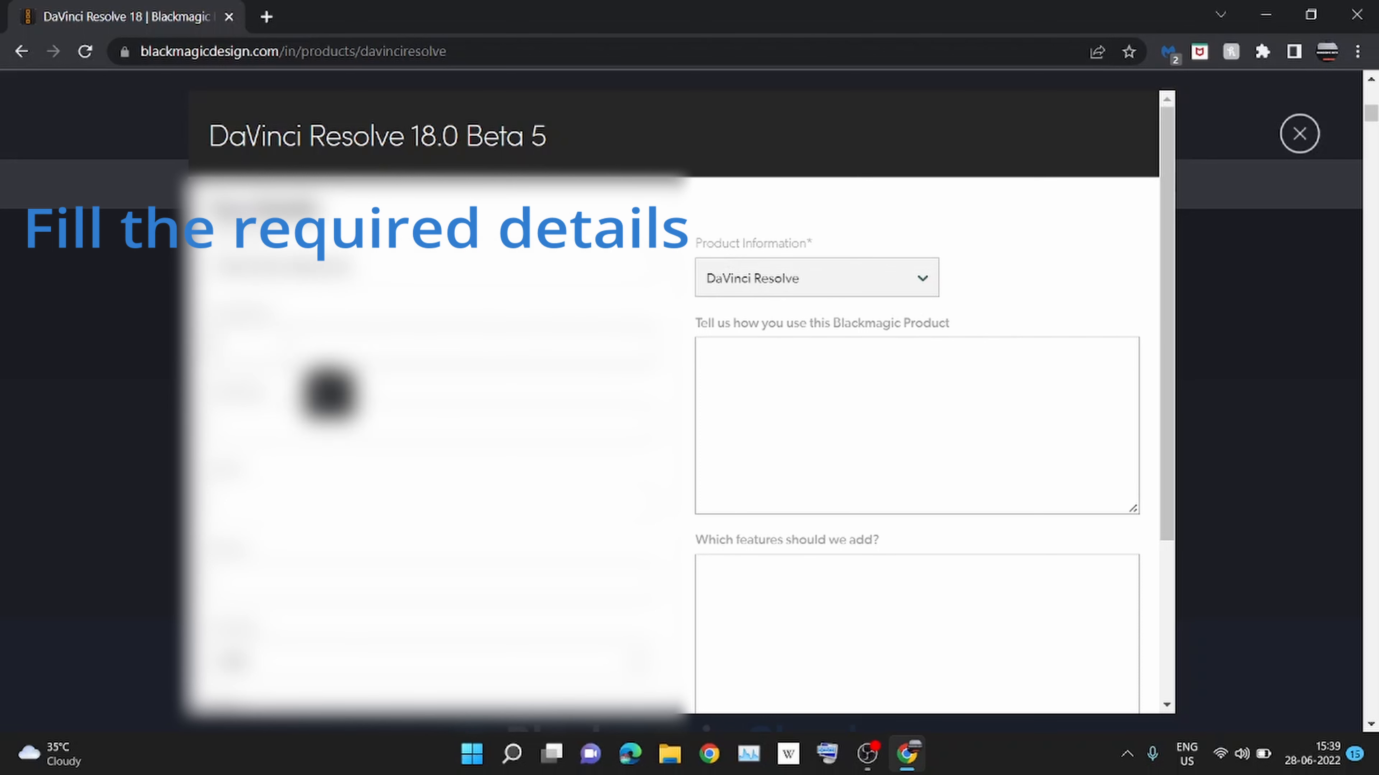
{"action": "type", "text": "s"}
Step: Fill in the registrant's email address and phone number in the registration form using the saved entries
{"action": "left_click", "coordinate": [341, 495]}
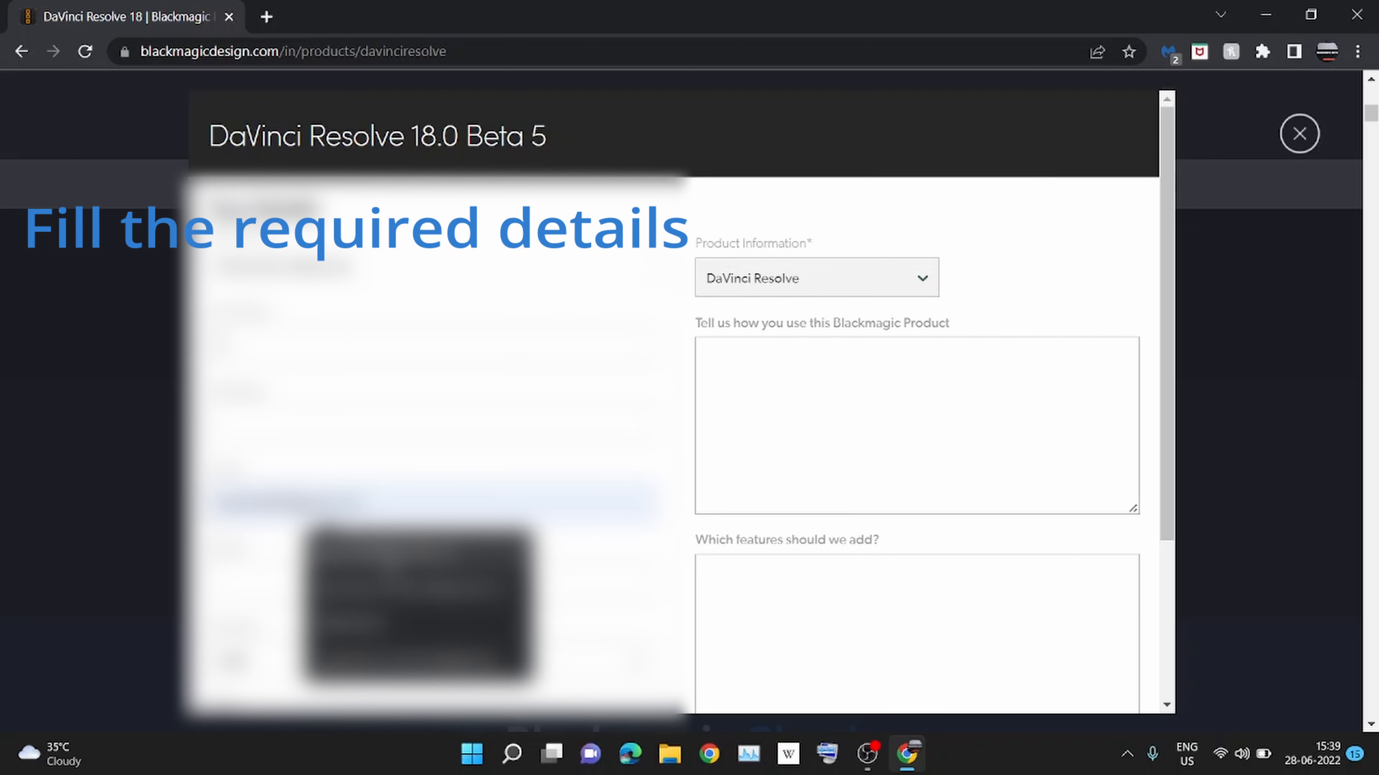
{"action": "left_click", "coordinate": [392, 578]}
{"action": "scroll", "coordinate": [392, 579], "scroll_direction": "down", "scroll_amount": 1}
{"action": "left_click", "coordinate": [383, 492]}
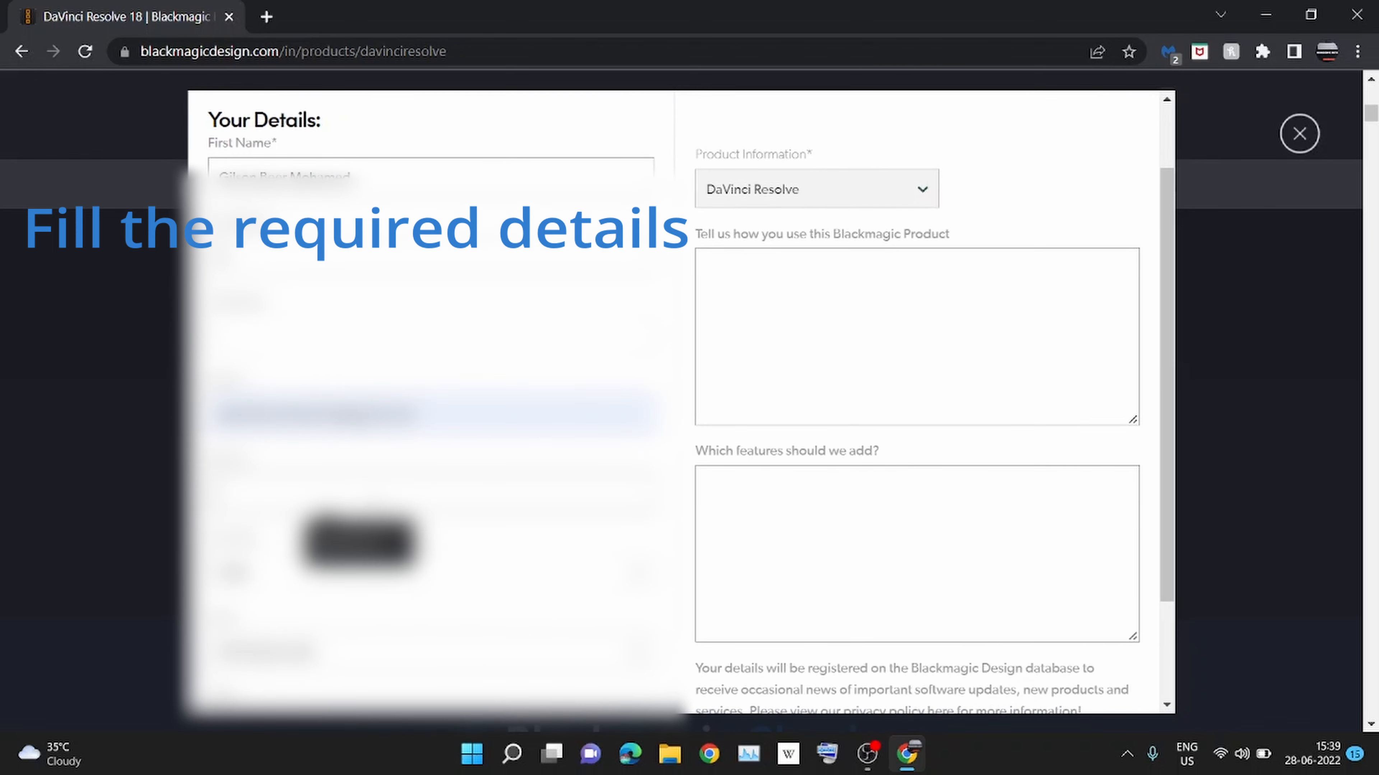
{"action": "left_click", "coordinate": [377, 546]}
Step: Choose the registrant's state and fill in the city to complete the personal details of the registration form
{"action": "scroll", "coordinate": [377, 550], "scroll_direction": "down", "scroll_amount": 1}
{"action": "scroll", "coordinate": [377, 549], "scroll_direction": "down", "scroll_amount": 2}
{"action": "left_click", "coordinate": [383, 512]}
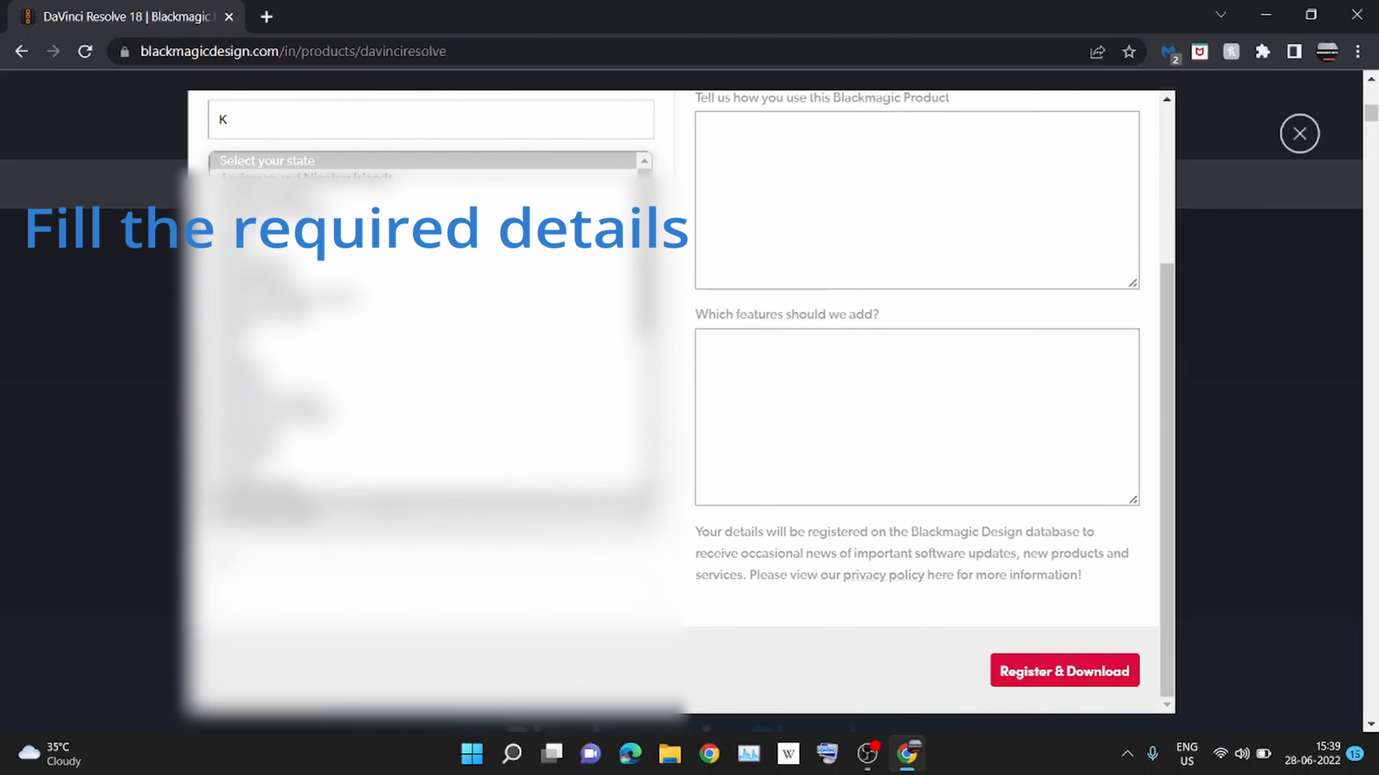
{"action": "scroll", "coordinate": [383, 486], "scroll_direction": "down", "scroll_amount": 4}
{"action": "left_click", "coordinate": [383, 486]}
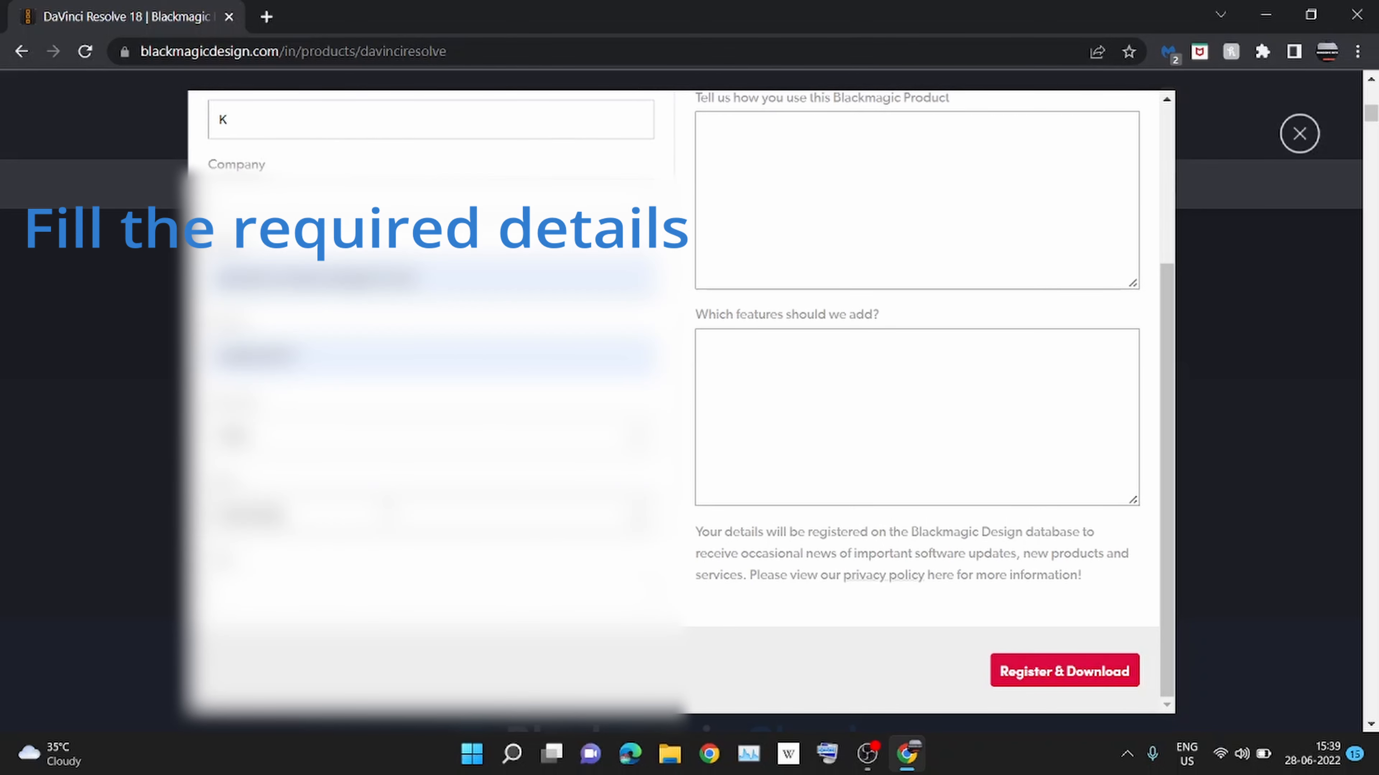
{"action": "left_click", "coordinate": [376, 582]}
{"action": "left_click", "coordinate": [361, 643]}
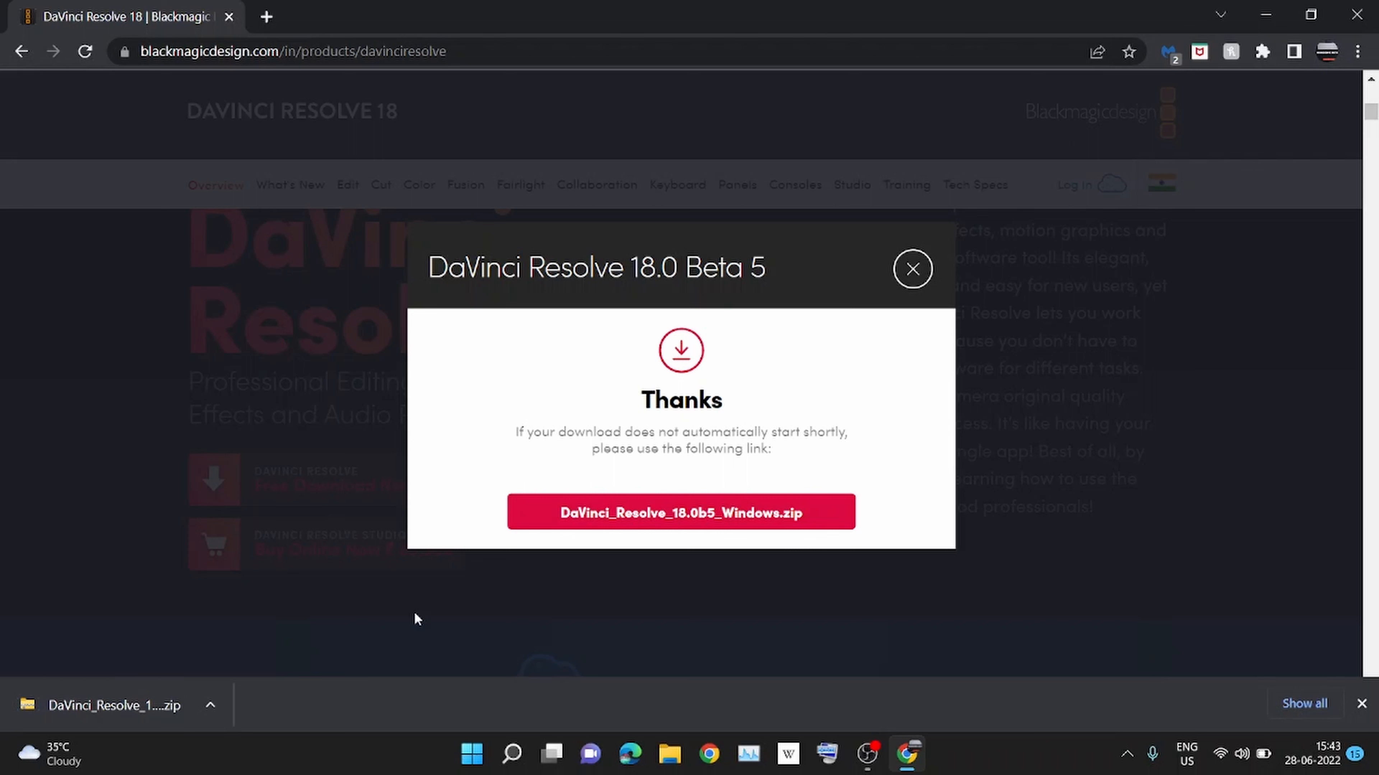
Step: Open the downloaded DaVinci Resolve zip archive and extract all its files to the default destination in Downloads
{"action": "left_click", "coordinate": [210, 704]}
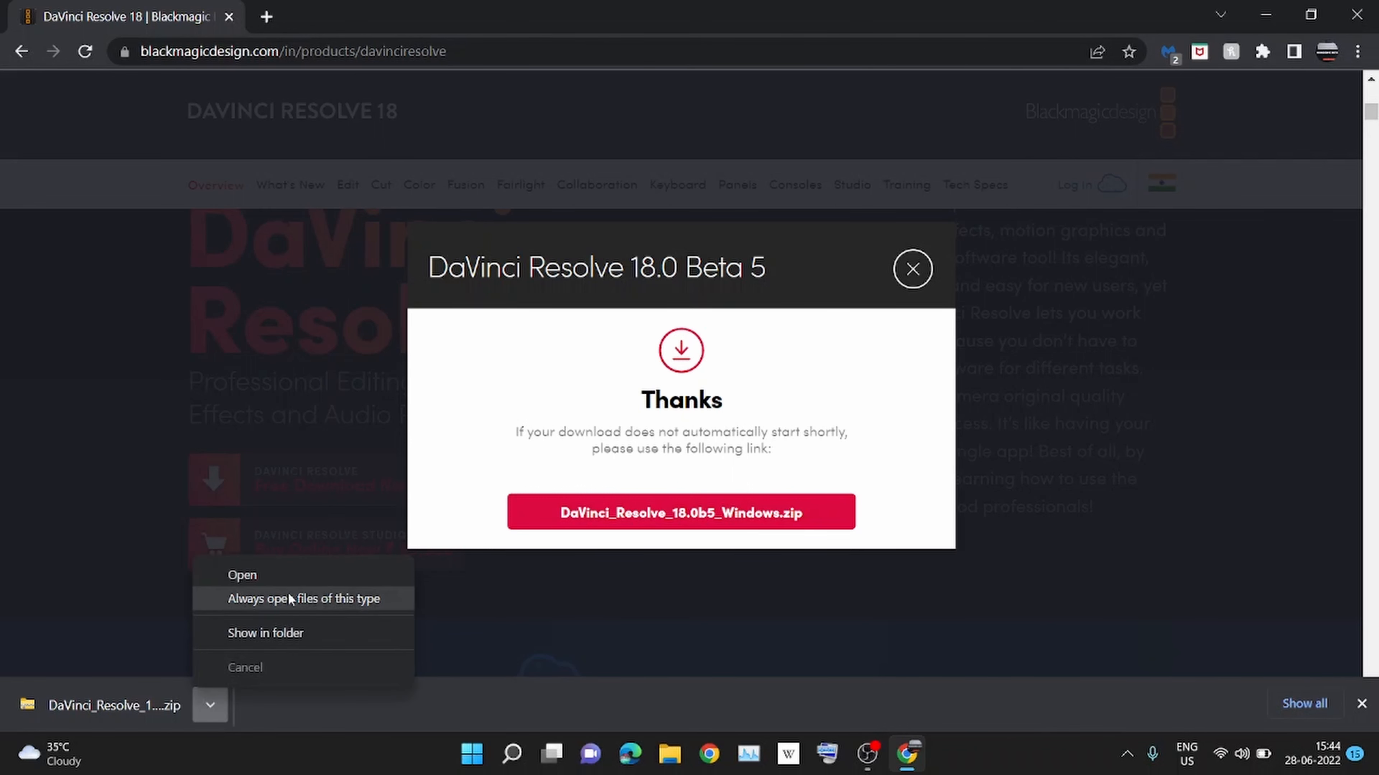
{"action": "left_click", "coordinate": [310, 574]}
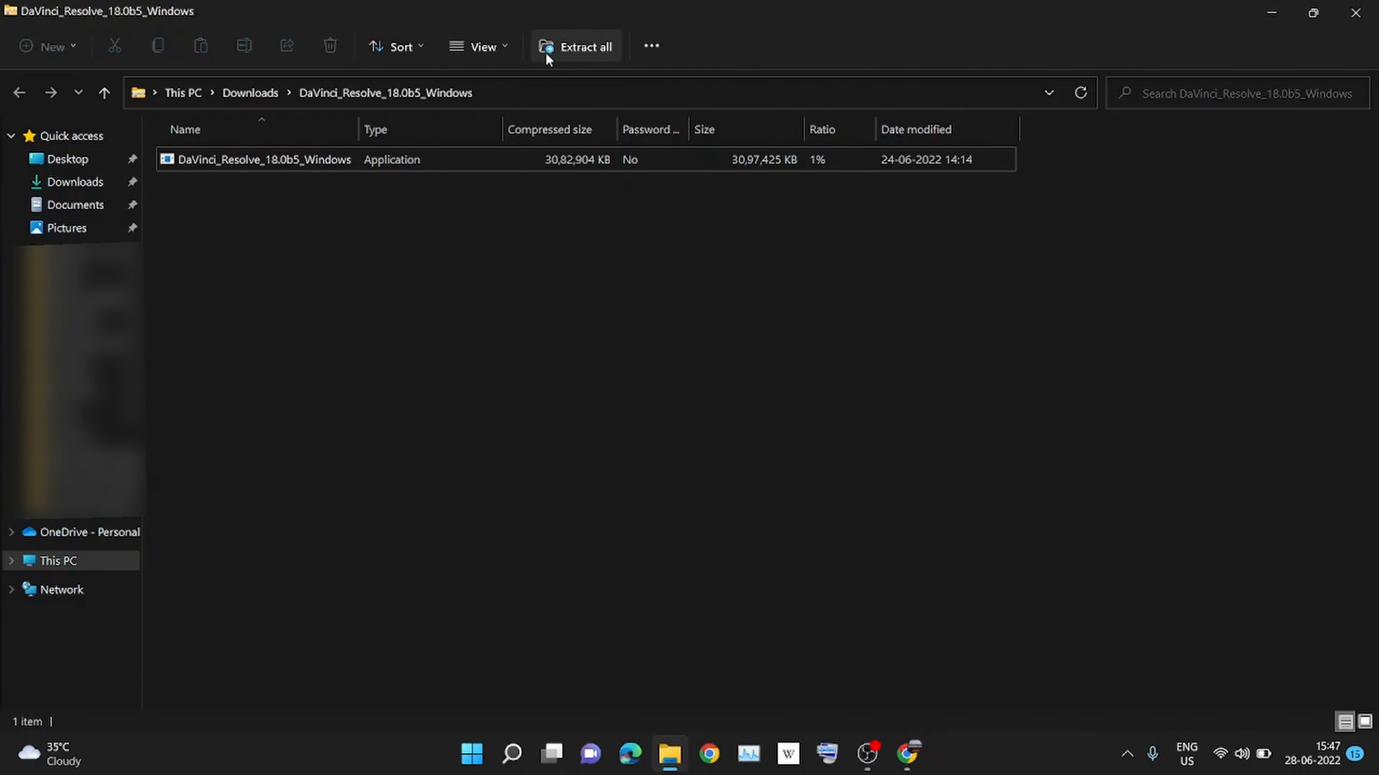
{"action": "left_click", "coordinate": [573, 45]}
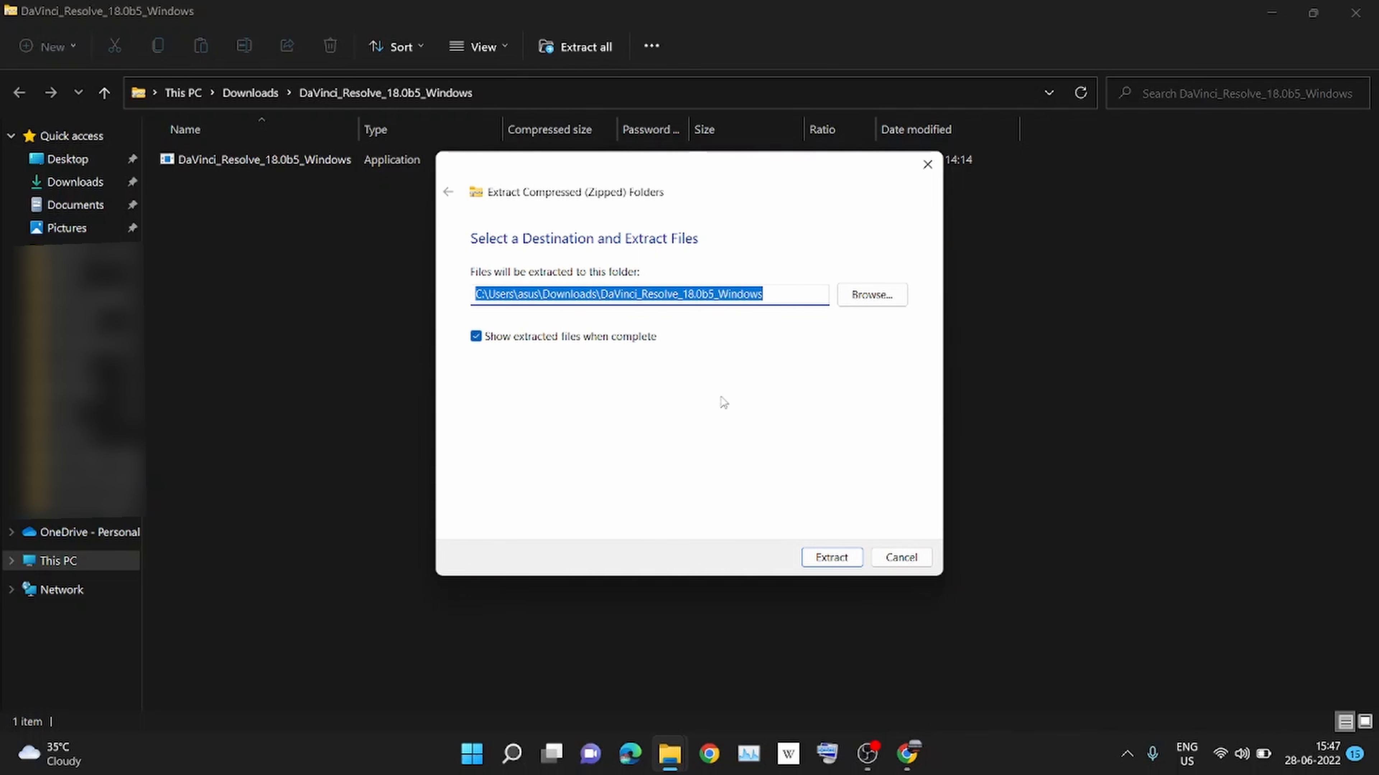
{"action": "left_click", "coordinate": [834, 556]}
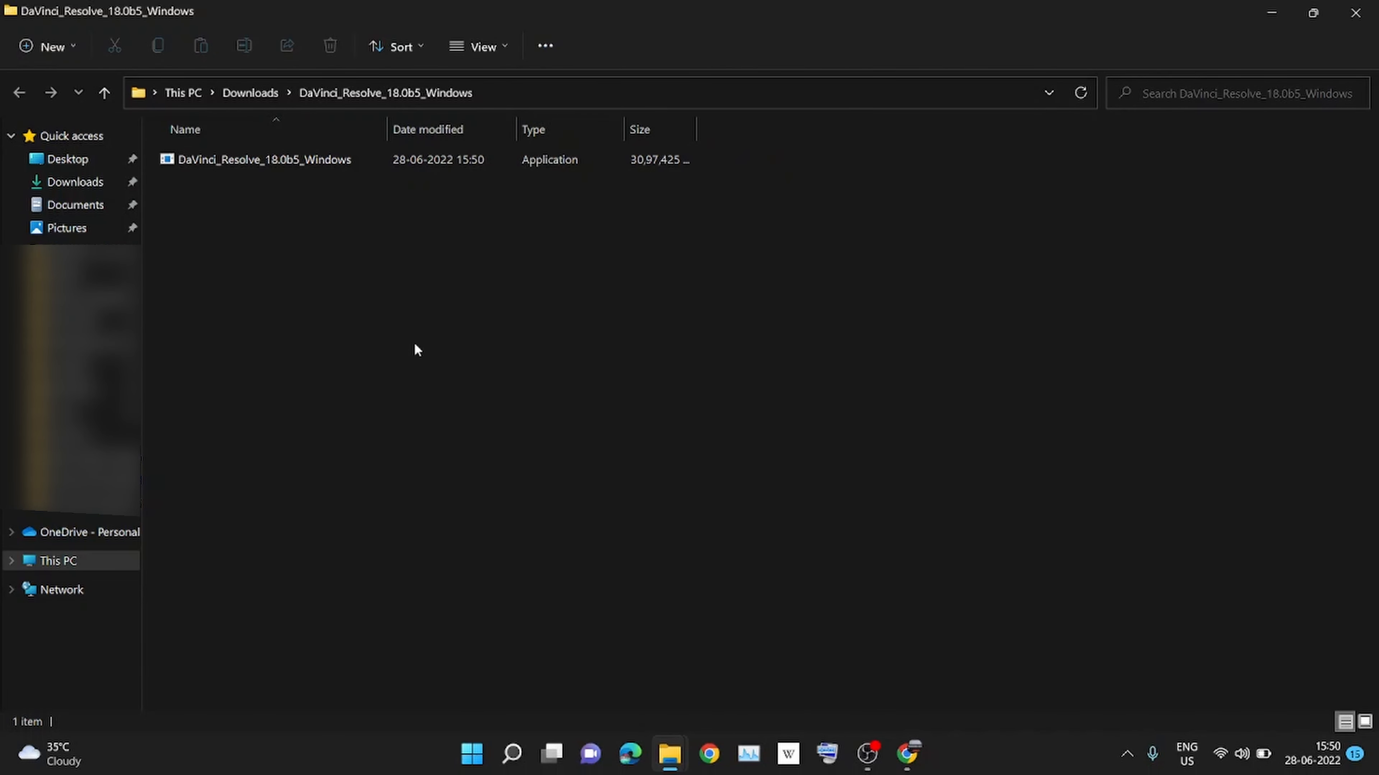
Step: Run the extracted DaVinci_Resolve_18.0b5_Windows installer and install all four preselected components
{"action": "left_click", "coordinate": [453, 161]}
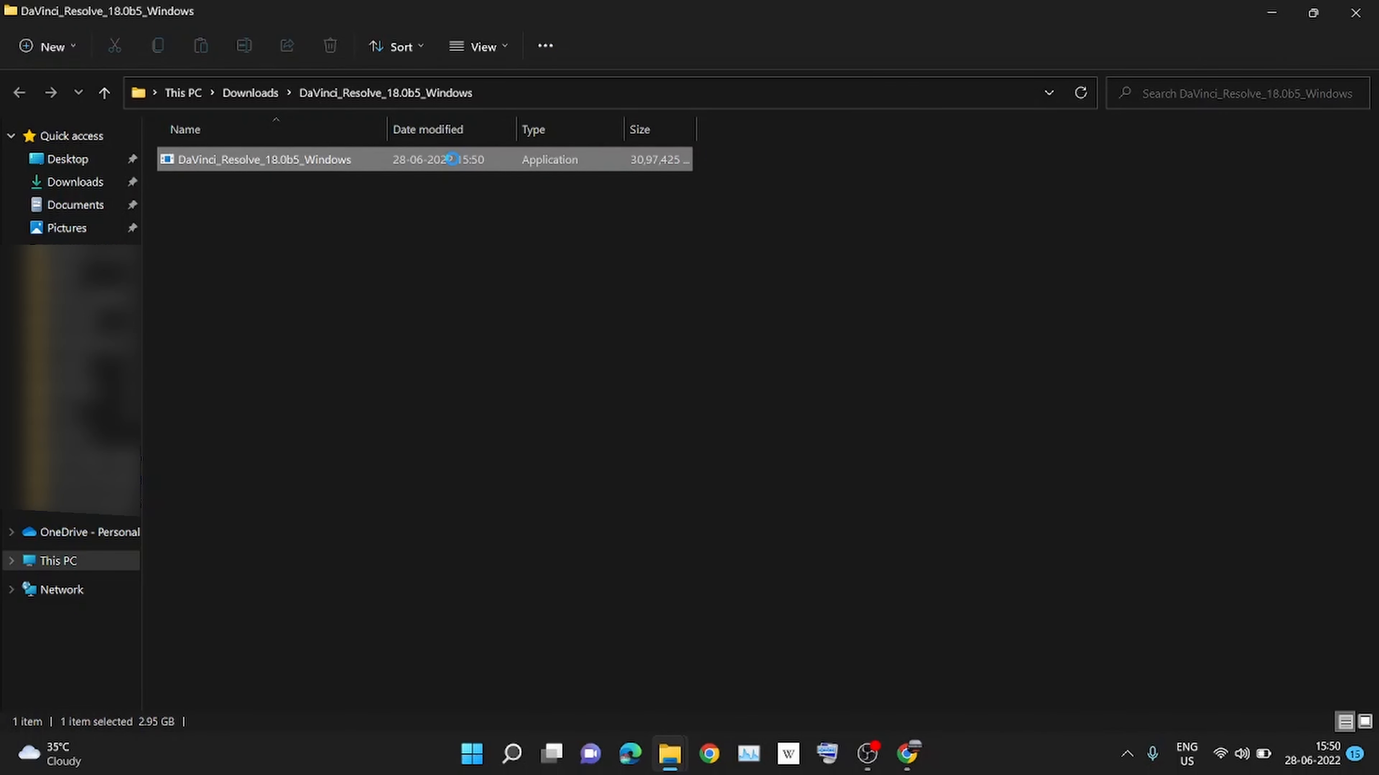
{"action": "right_click", "coordinate": [452, 159]}
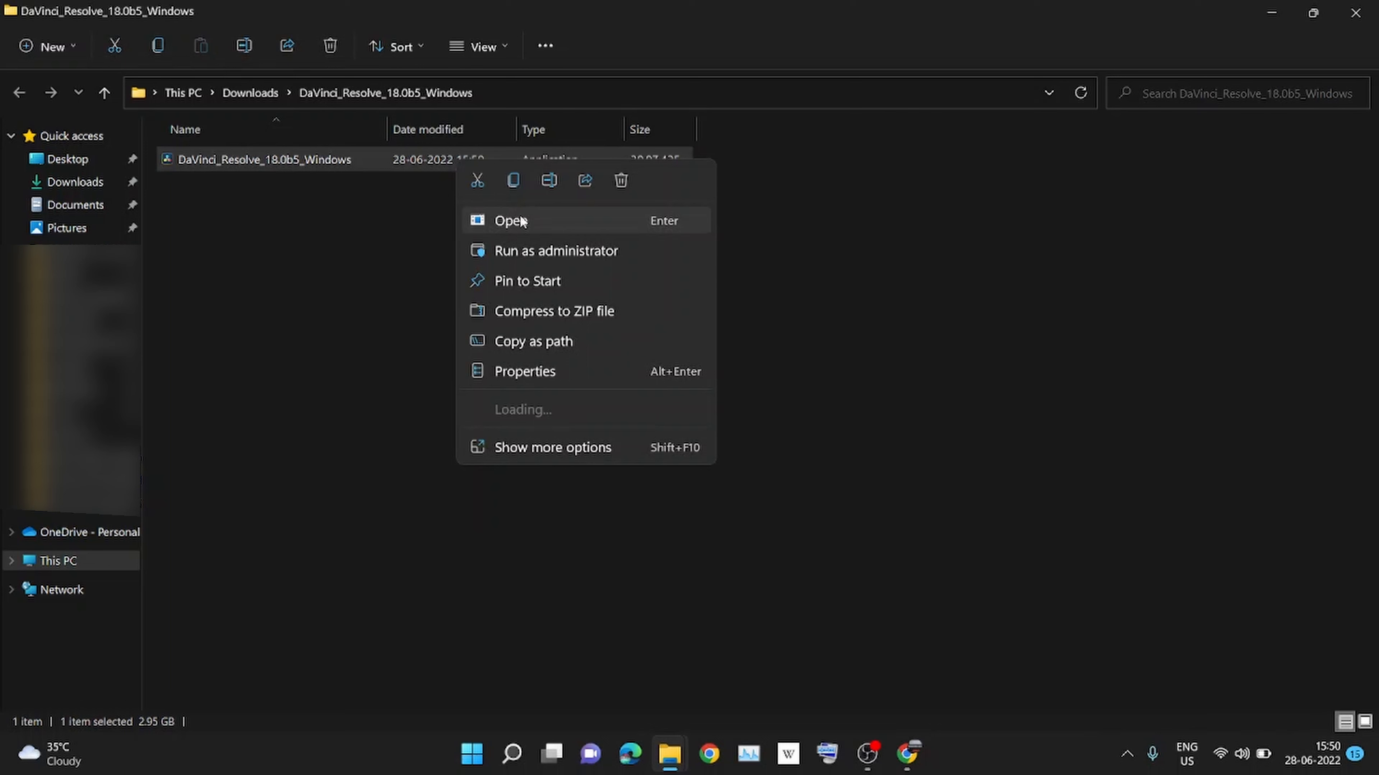
{"action": "left_click", "coordinate": [510, 221]}
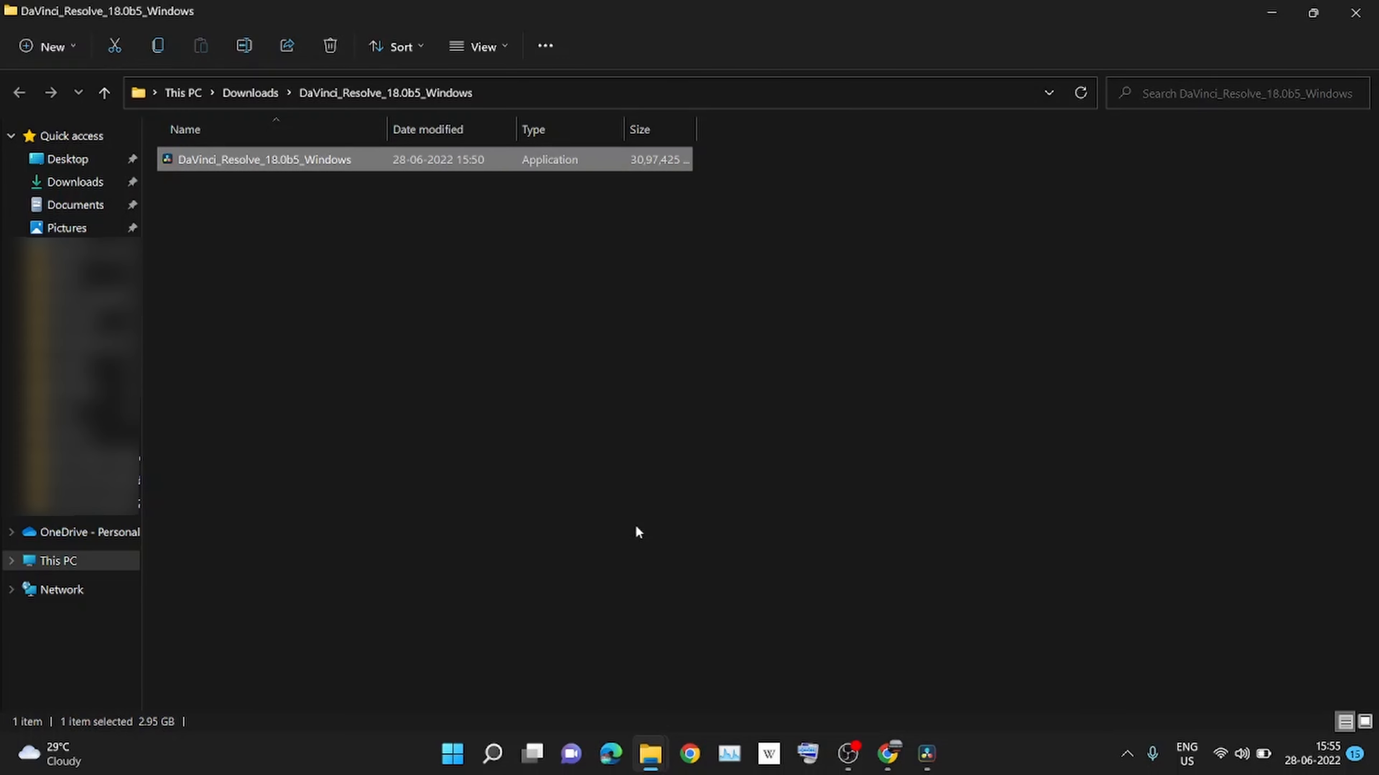
{"action": "mouse_move", "coordinate": [940, 743]}
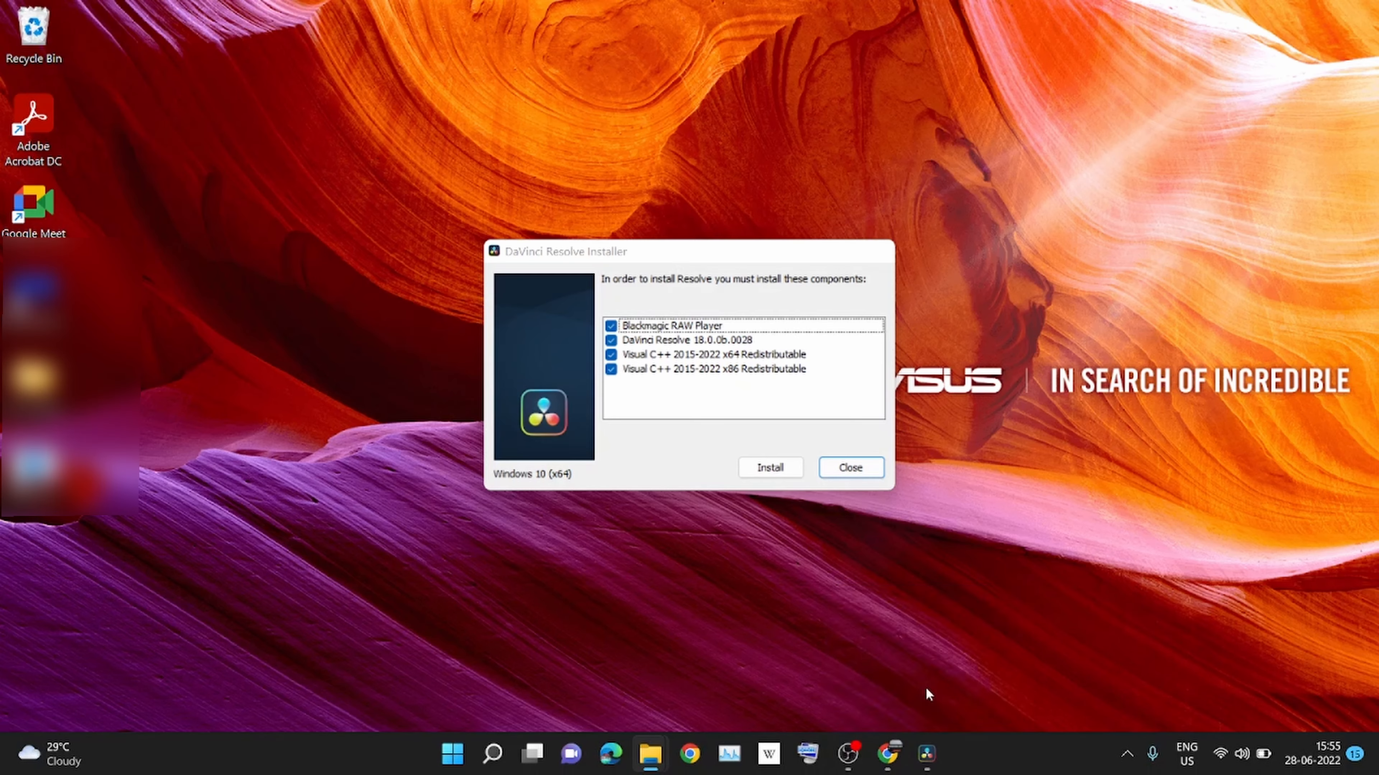
{"action": "left_click", "coordinate": [925, 688]}
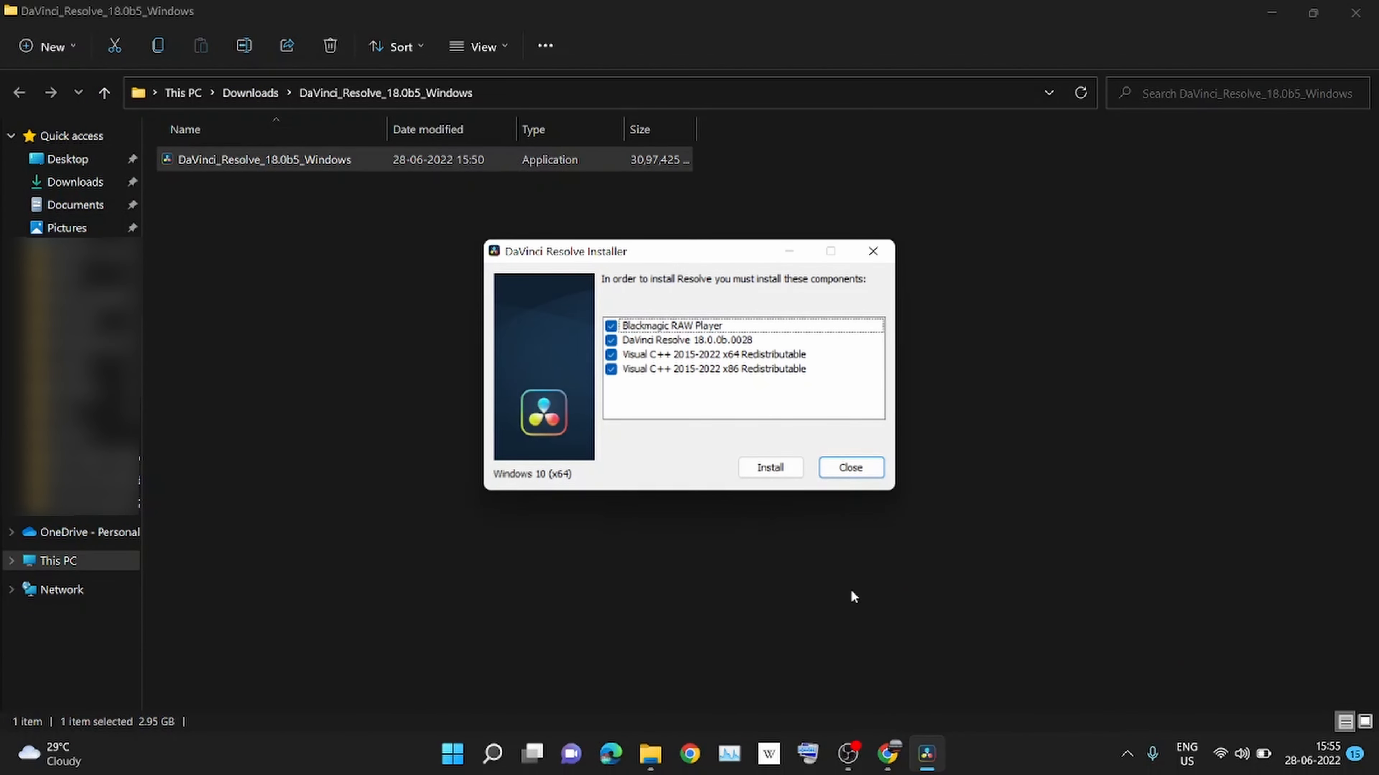
{"action": "left_click", "coordinate": [782, 466]}
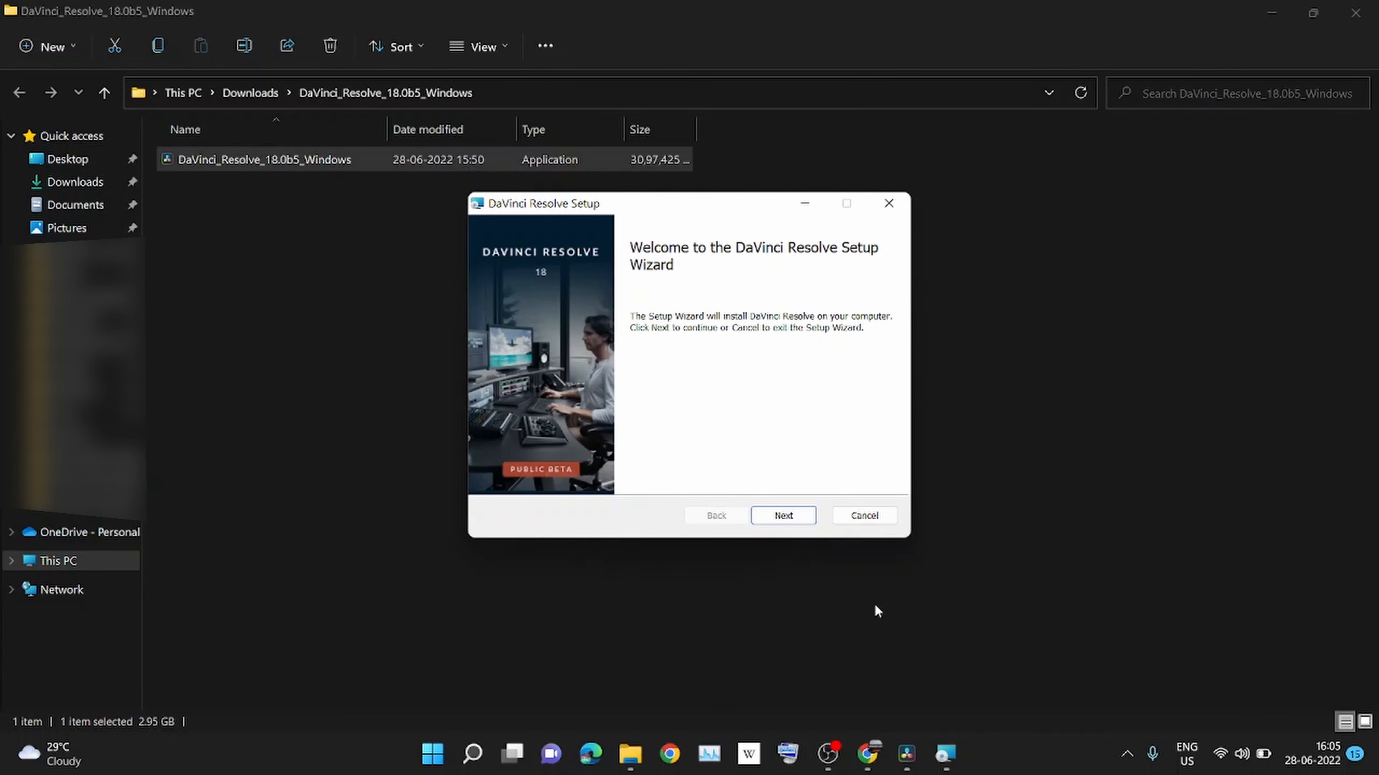
Step: Proceed past the setup wizard's welcome page and accept the terms of the DaVinci Resolve license agreement
{"action": "left_click", "coordinate": [779, 517]}
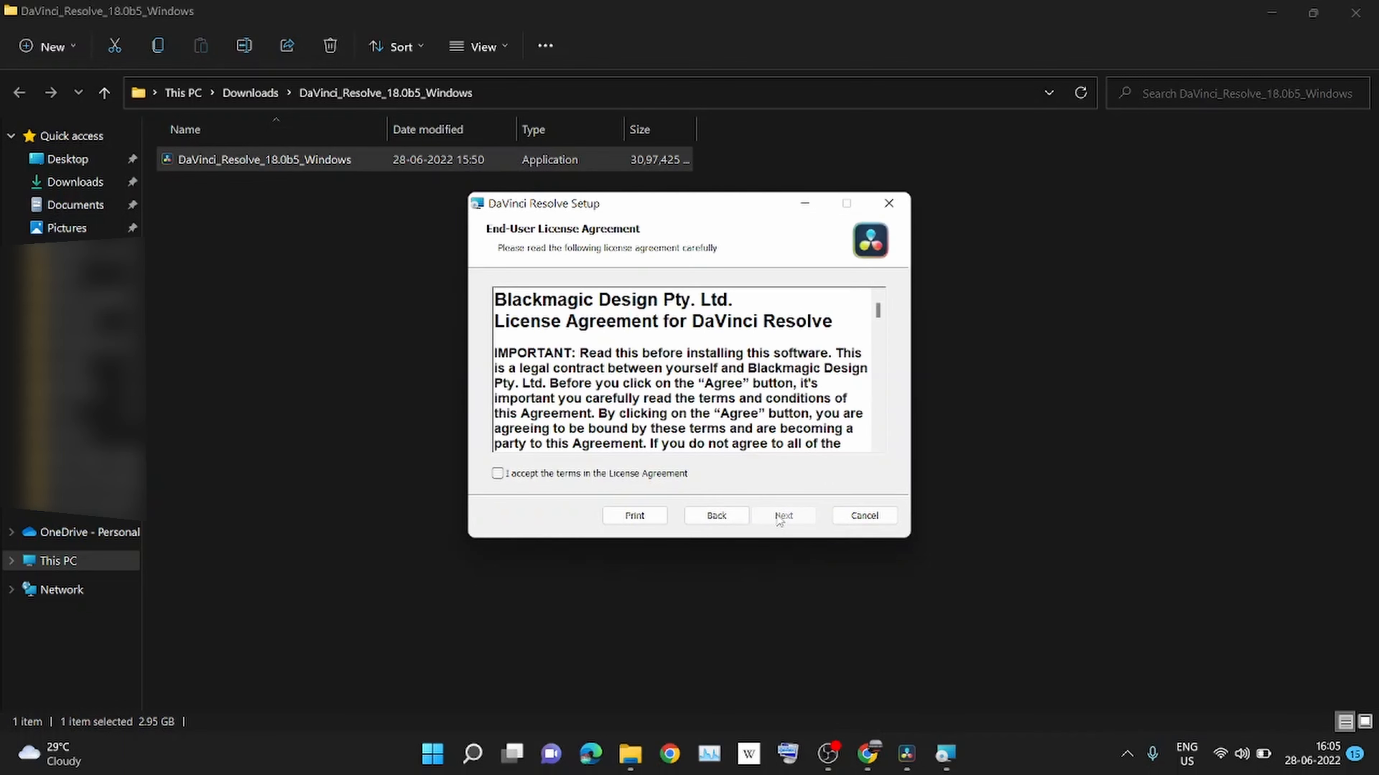
{"action": "left_click", "coordinate": [497, 473]}
{"action": "left_click_drag", "start_coordinate": [879, 312], "coordinate": [879, 437]}
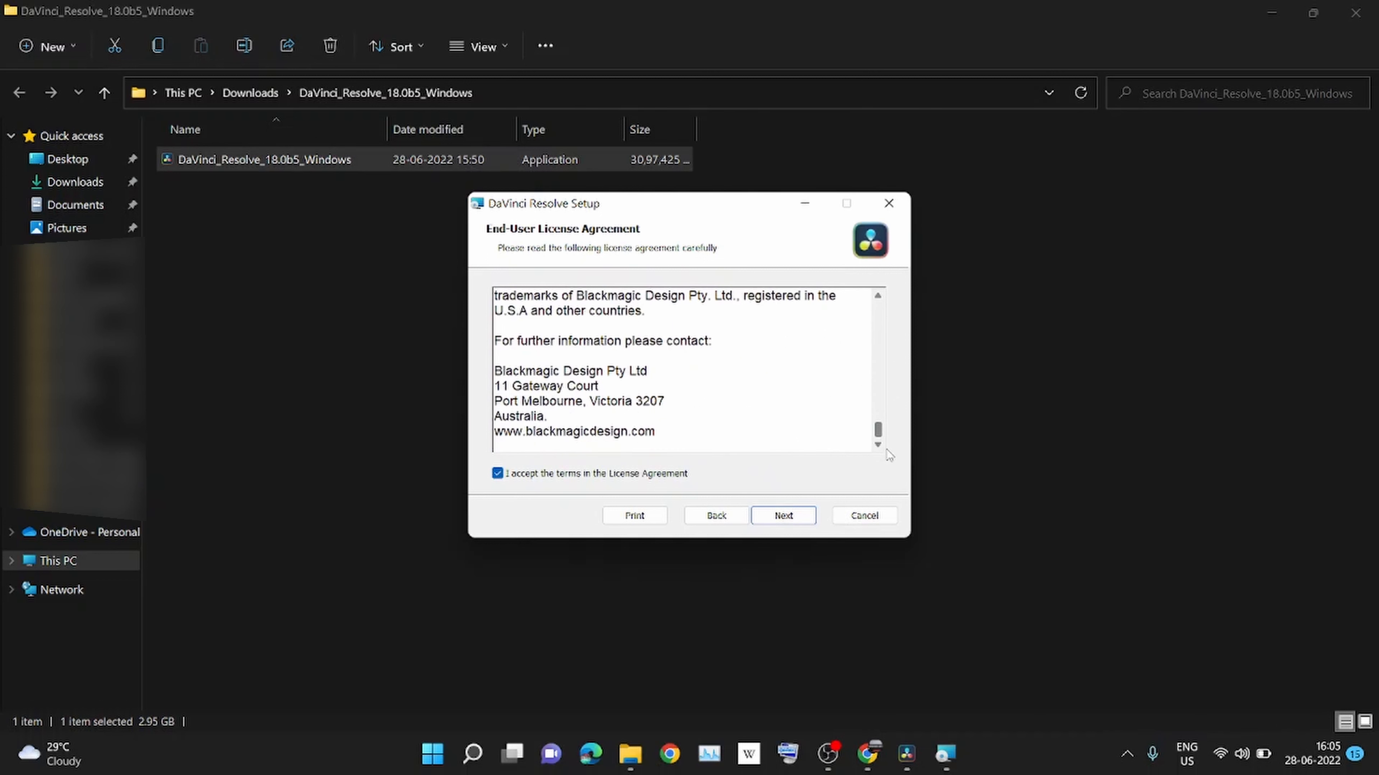
{"action": "left_click", "coordinate": [800, 520]}
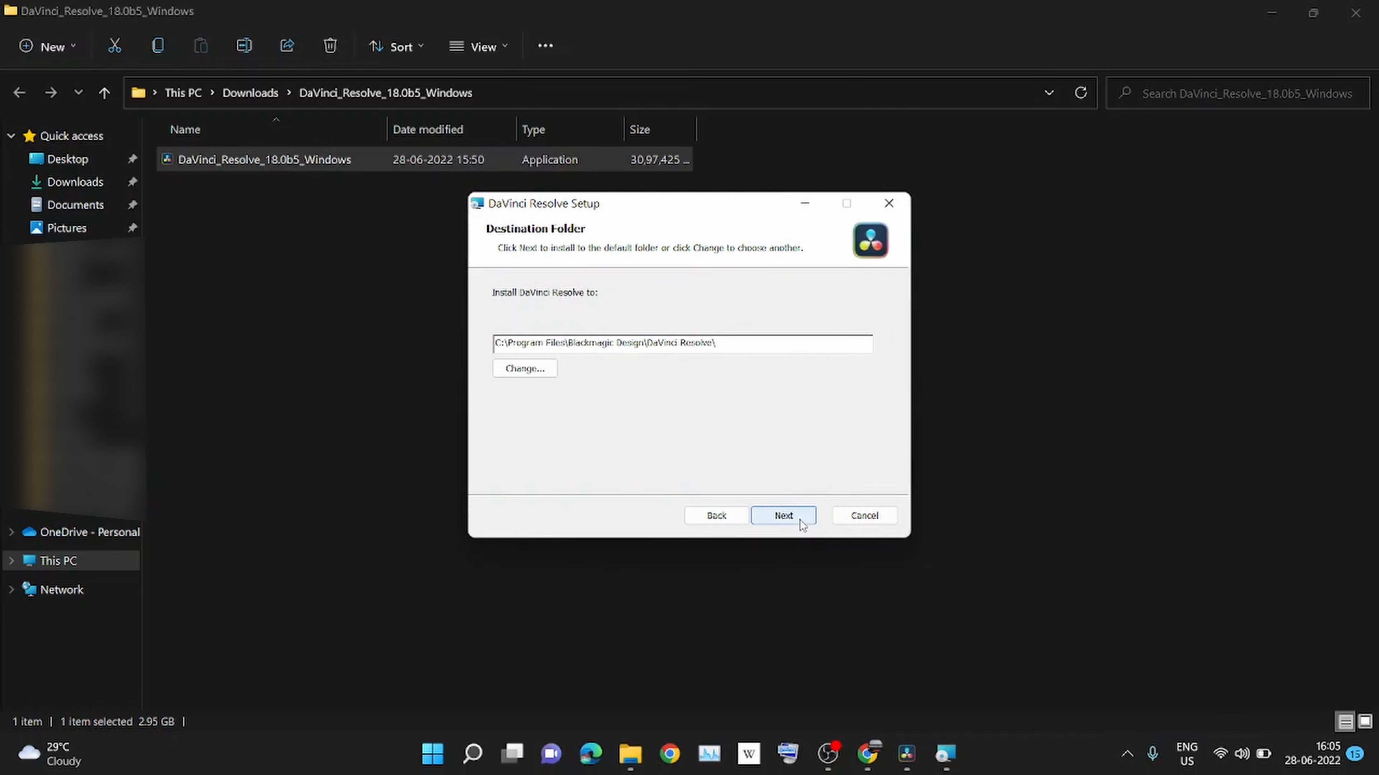
Step: Install DaVinci Resolve to the default folder C:\Program Files\Blackmagic Design\DaVinci Resolve\ and finish the setup wizard without showing the ReadMe
{"action": "left_click", "coordinate": [799, 519]}
{"action": "left_click", "coordinate": [799, 519]}
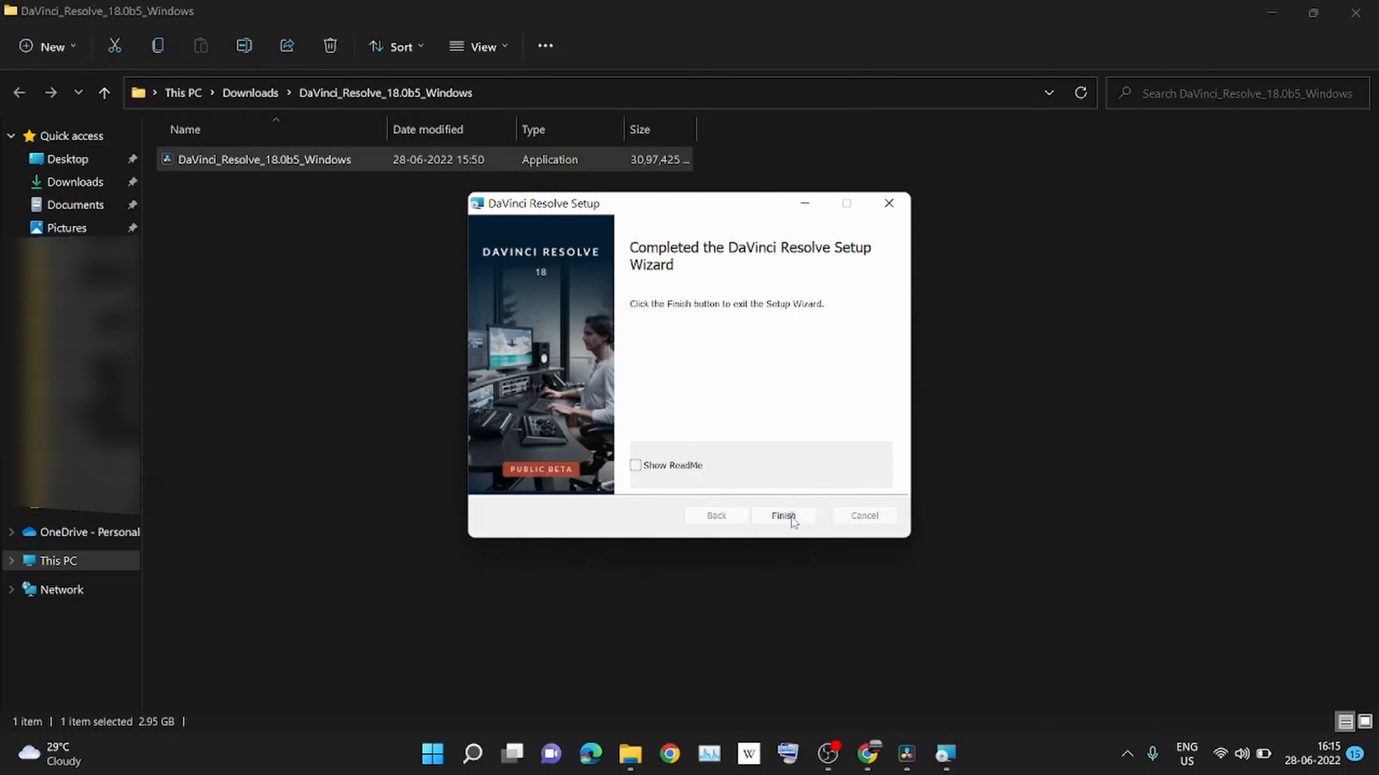
{"action": "left_click", "coordinate": [792, 517]}
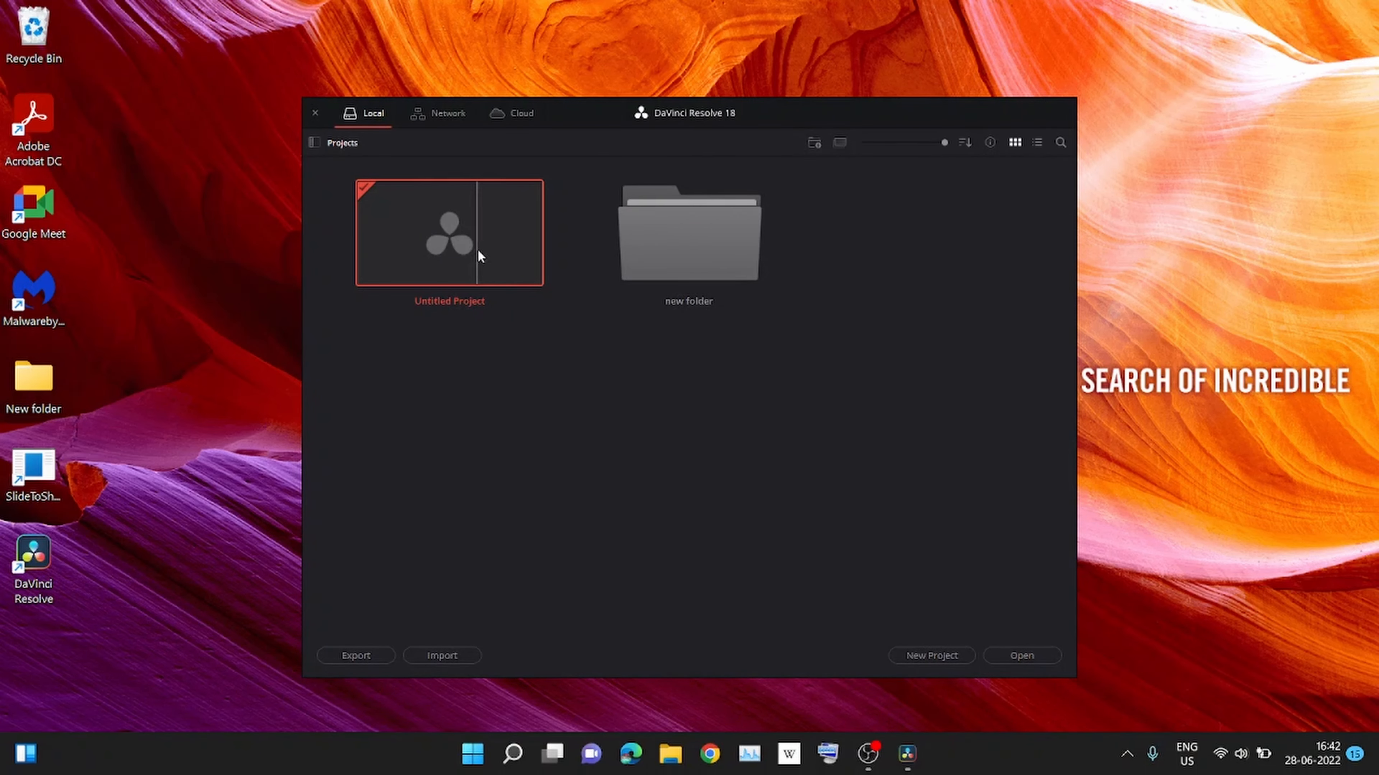
Step: Open Untitled Project in DaVinci Resolve and display the program's About information
{"action": "double_click", "coordinate": [447, 248]}
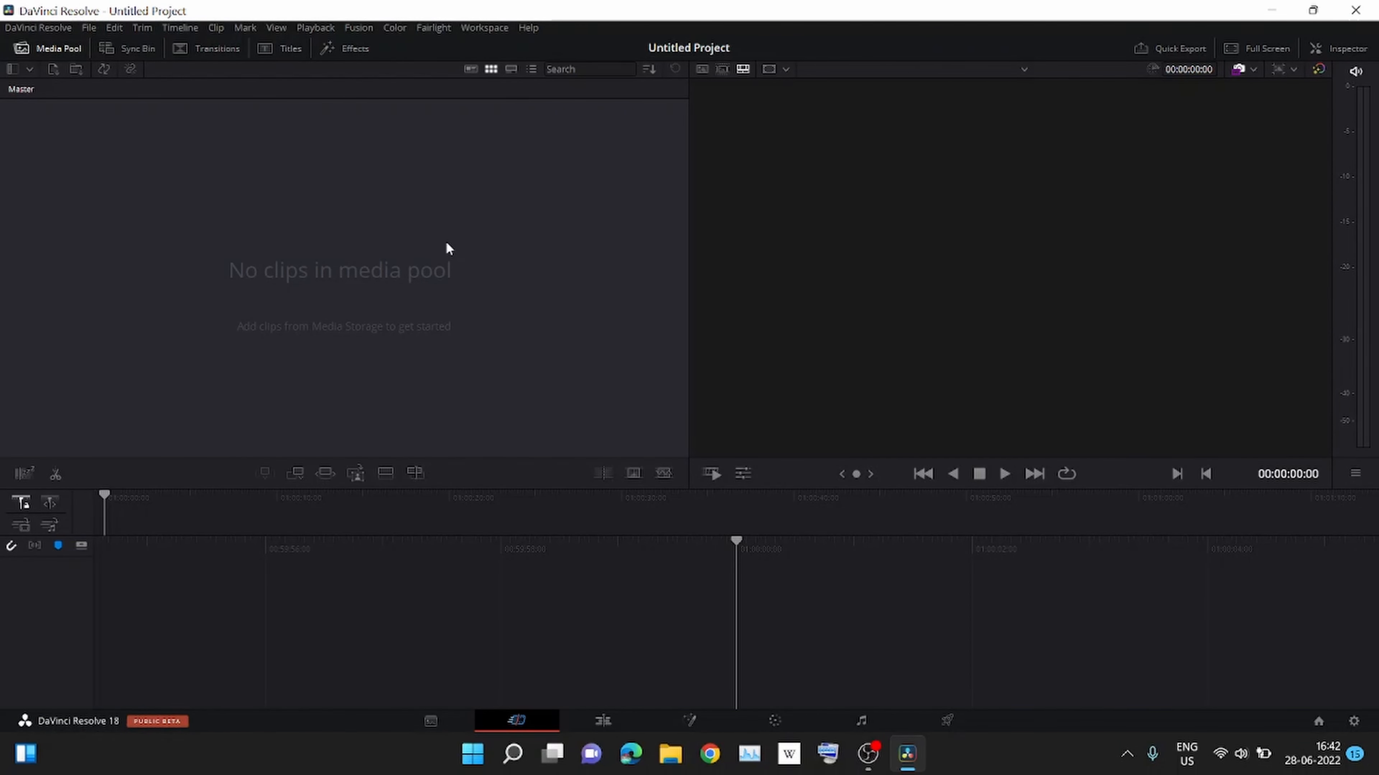
{"action": "left_click", "coordinate": [51, 27]}
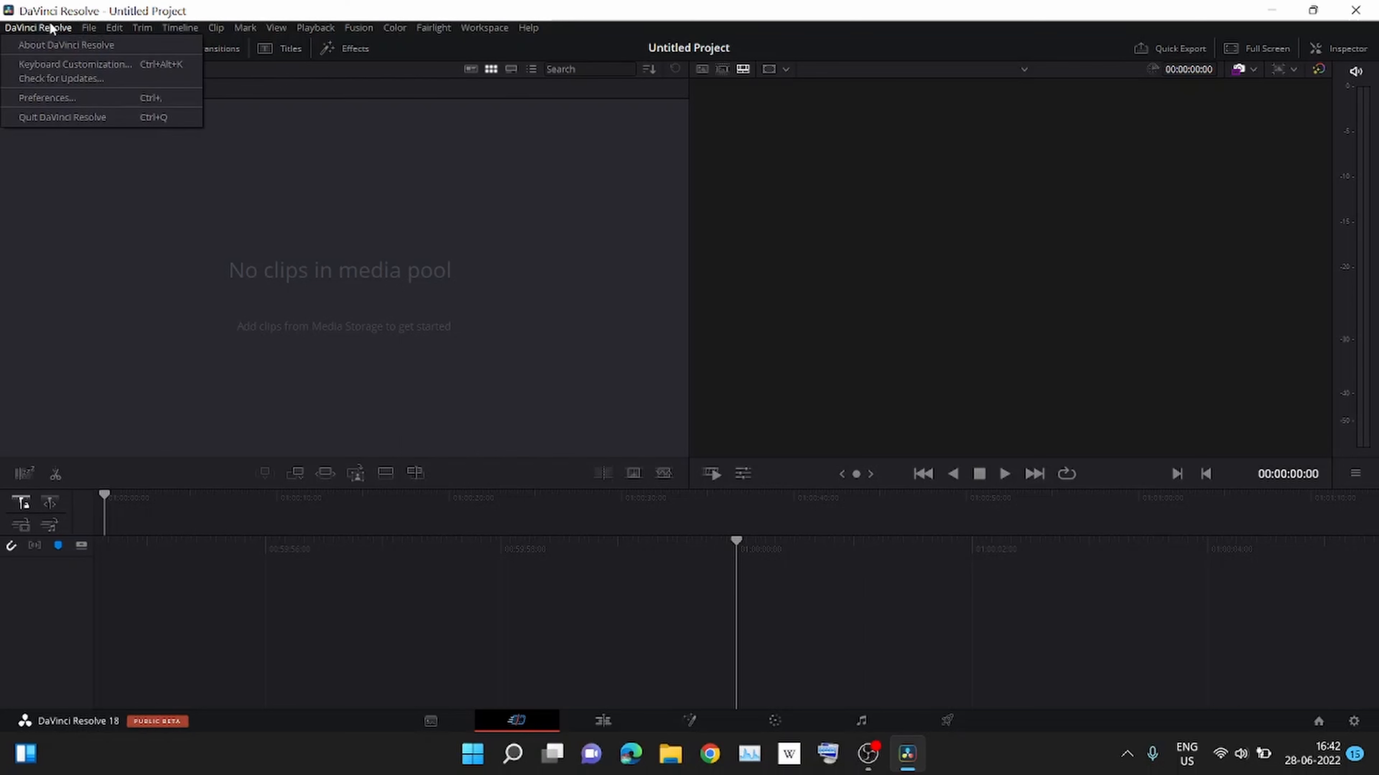
{"action": "left_click", "coordinate": [56, 43]}
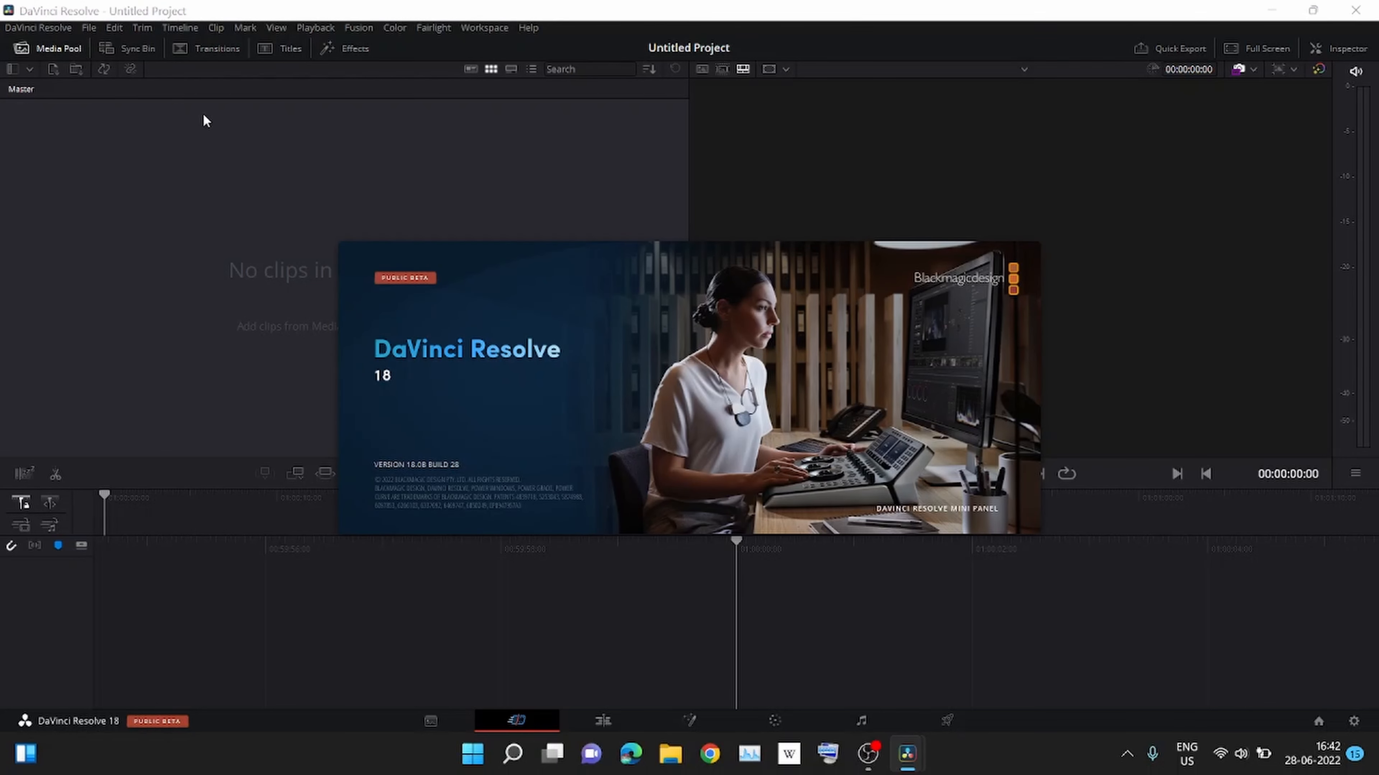